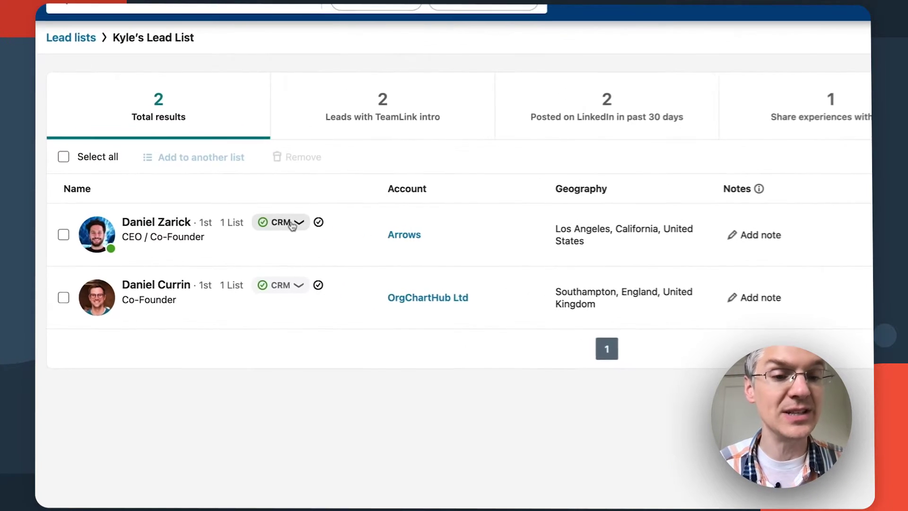
Step: Check the first Sales Navigator lead's matched CRM record, then dismiss the match details
{"action": "left_click", "coordinate": [292, 226]}
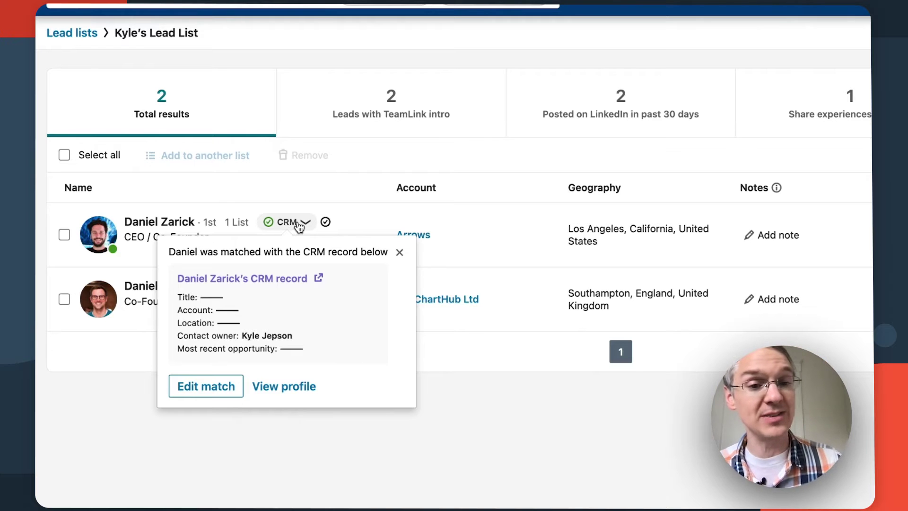
{"action": "left_click", "coordinate": [299, 226]}
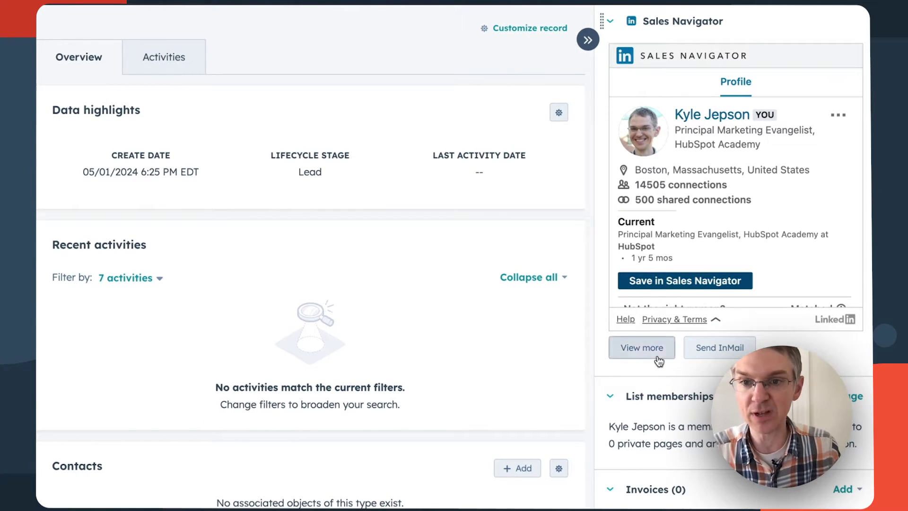
Step: Browse the contact's Get introduced and Related leads views, then return to the HubSpot, Inc. company record
{"action": "left_click", "coordinate": [658, 358]}
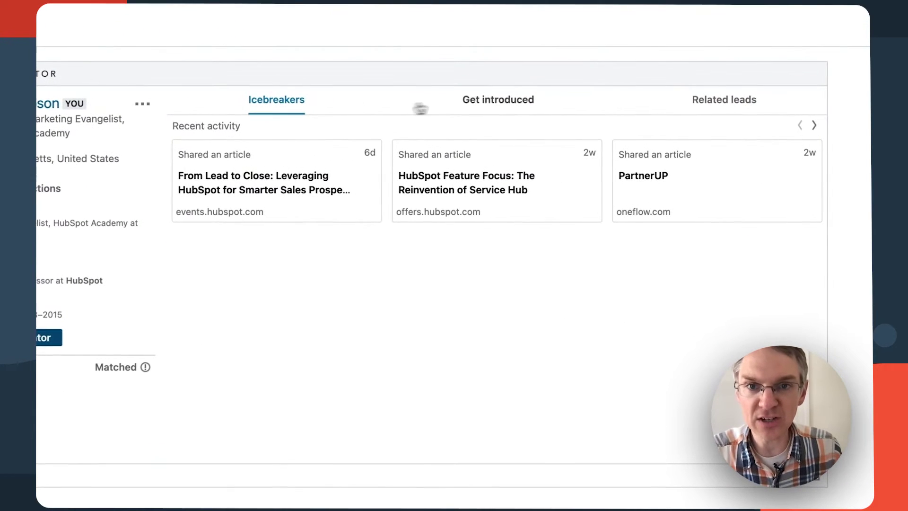
{"action": "left_click", "coordinate": [513, 101]}
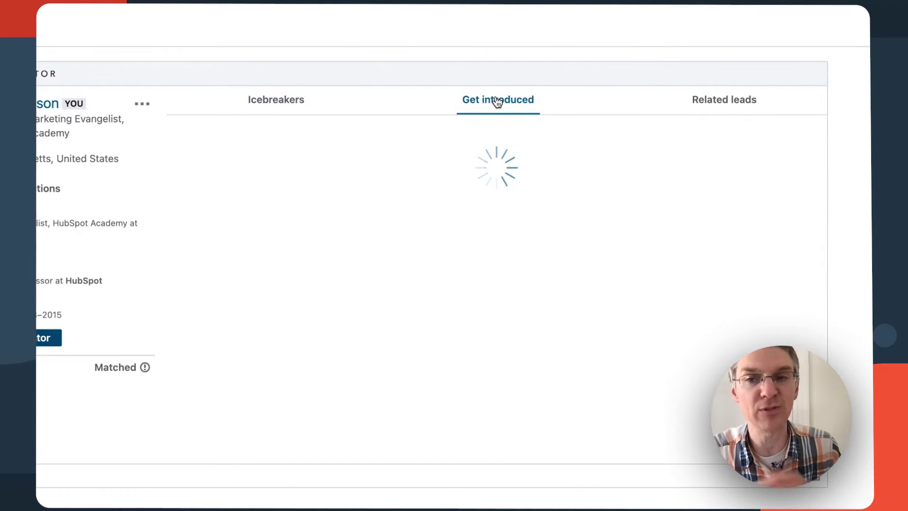
{"action": "left_click", "coordinate": [736, 108]}
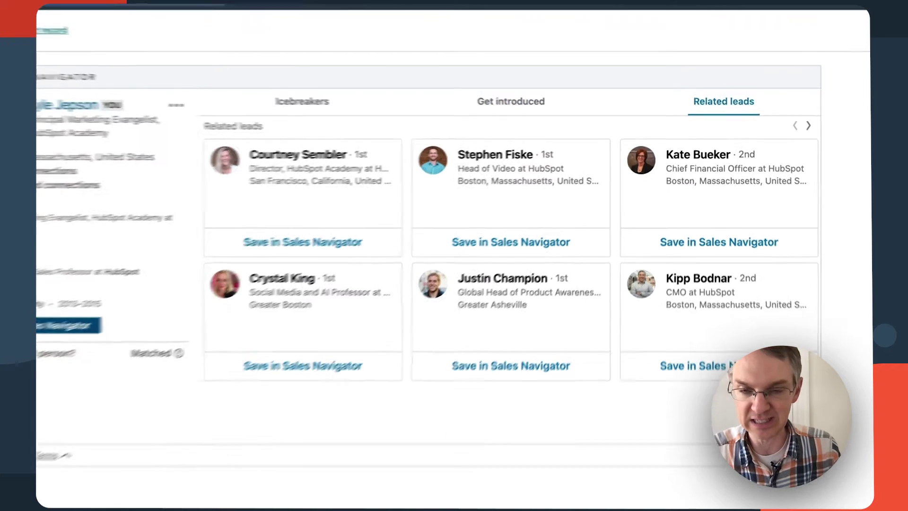
{"action": "left_click", "coordinate": [183, 51]}
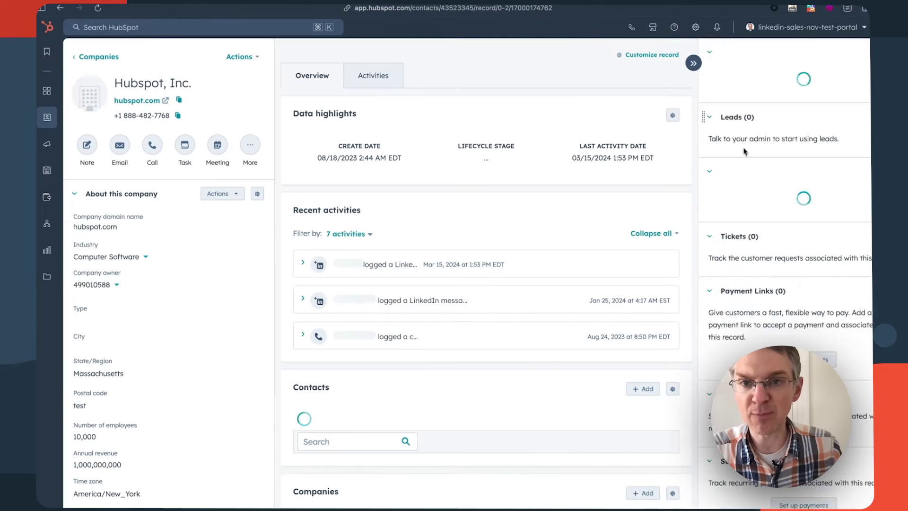
{"action": "scroll", "coordinate": [744, 151], "scroll_direction": "down", "scroll_amount": 10}
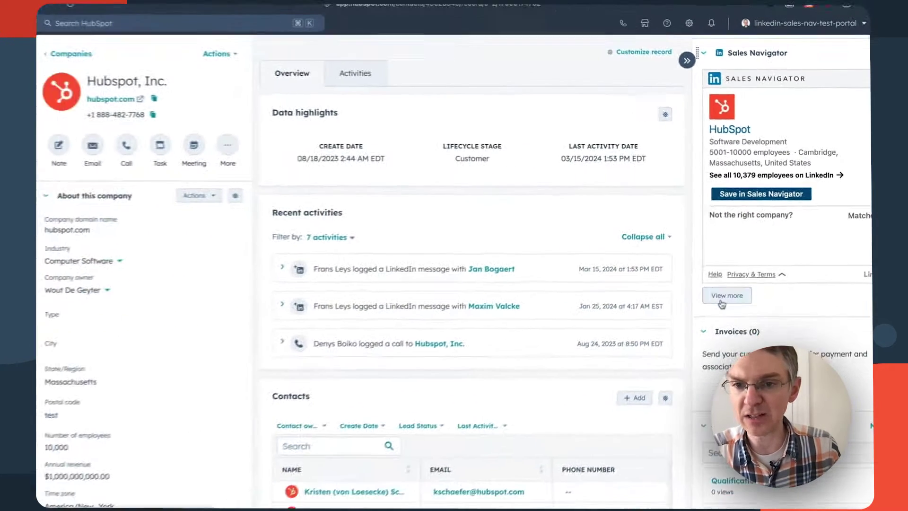
Step: View HubSpot, Inc.'s full Sales Navigator page, reviewing its Connections and then its News
{"action": "left_click", "coordinate": [726, 296]}
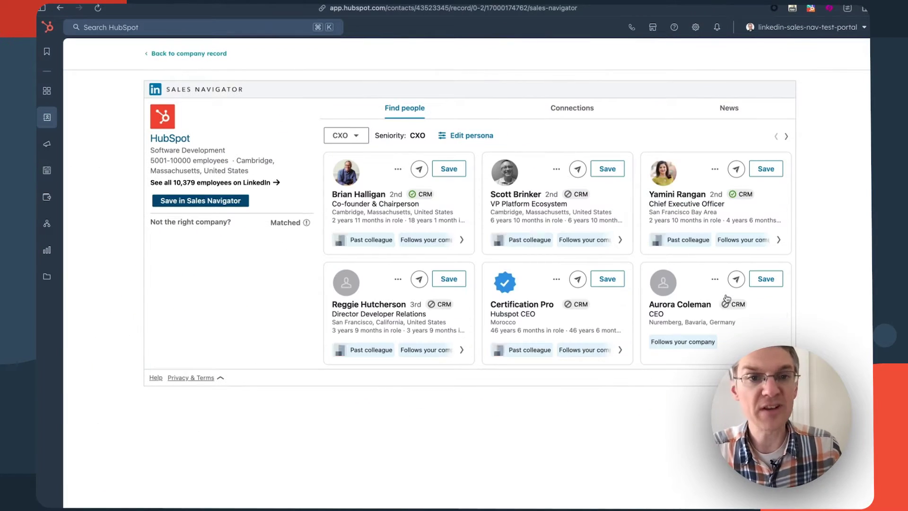
{"action": "left_click", "coordinate": [588, 110]}
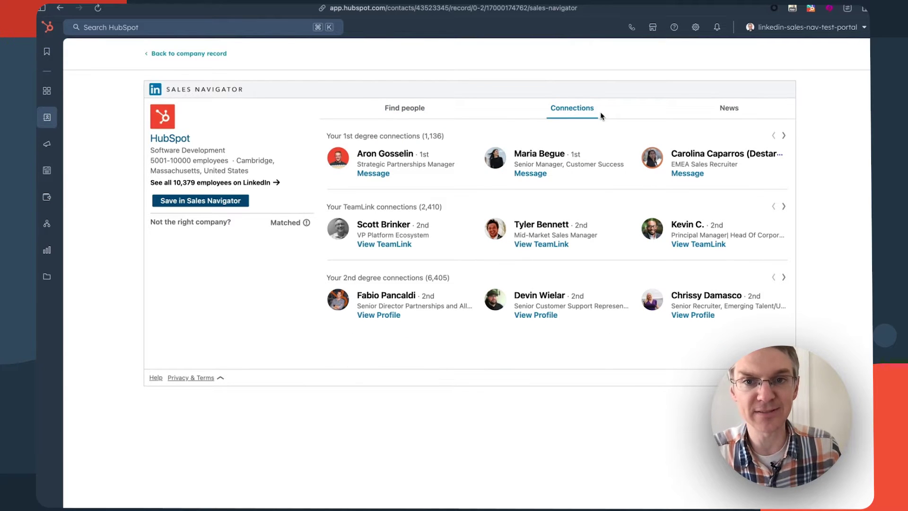
{"action": "left_click", "coordinate": [728, 109]}
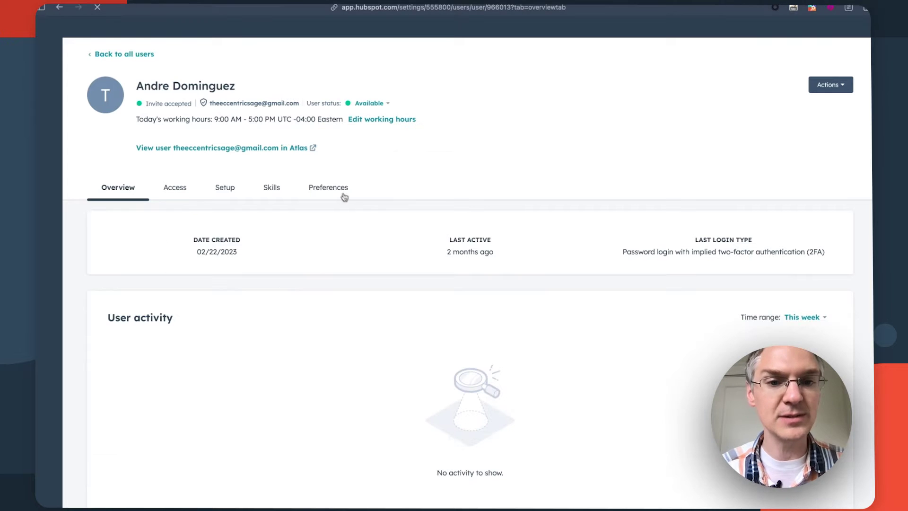
Step: Review the user's working hours under Preferences in their settings
{"action": "left_click", "coordinate": [334, 188]}
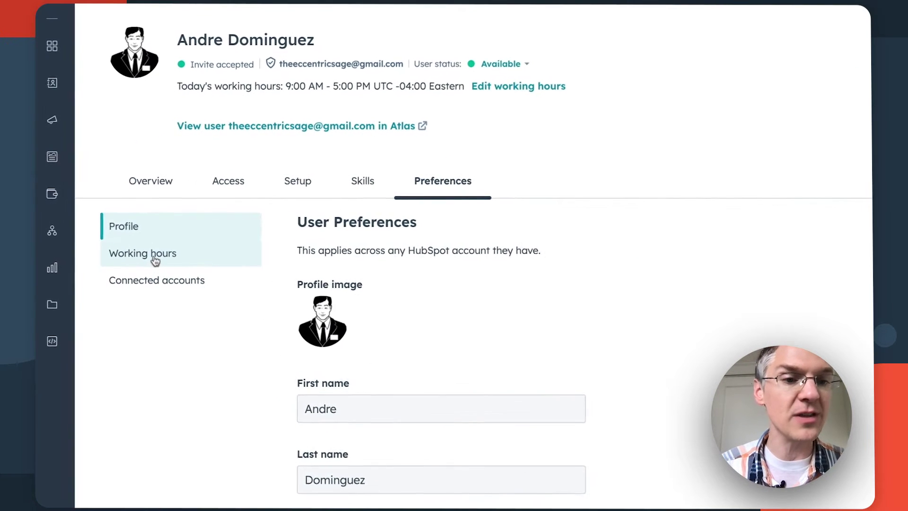
{"action": "left_click", "coordinate": [131, 237]}
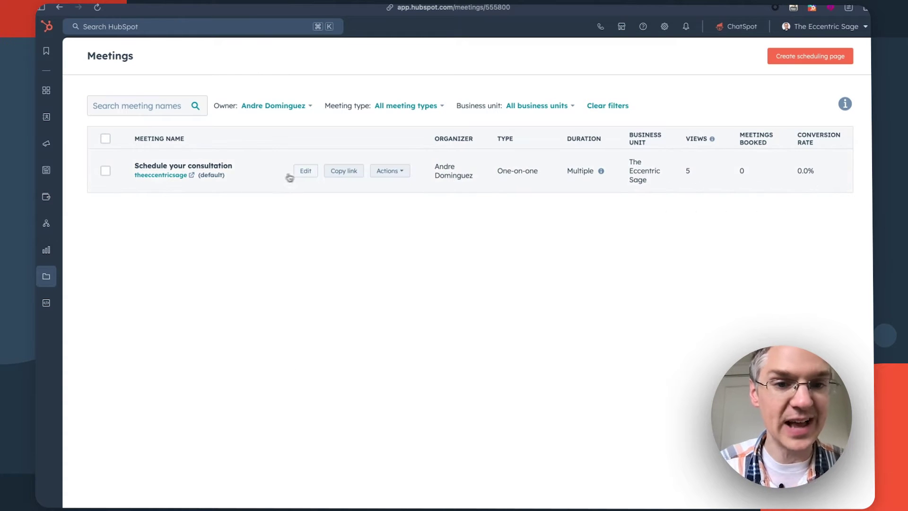
Step: Enable Consider working hours in the Schedule your consultation meeting's availability window
{"action": "left_click", "coordinate": [305, 172]}
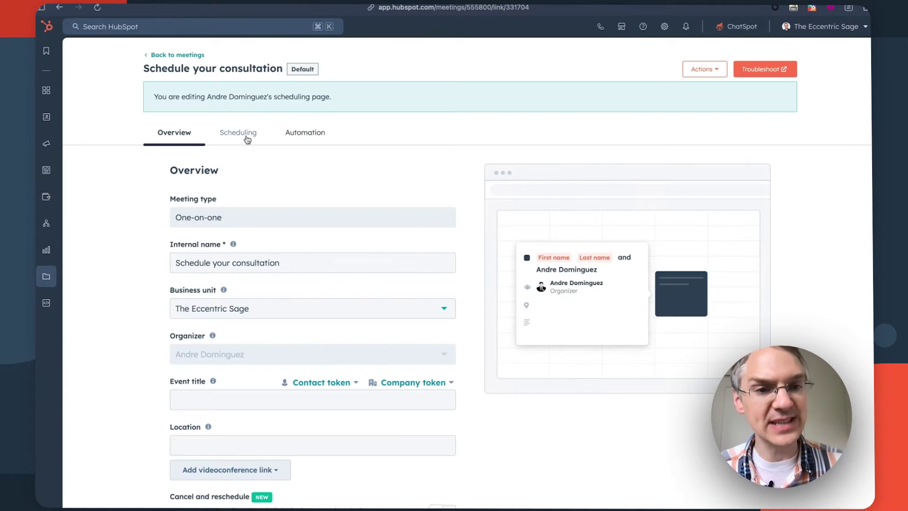
{"action": "left_click", "coordinate": [247, 139]}
{"action": "scroll", "coordinate": [331, 284], "scroll_direction": "down", "scroll_amount": 5}
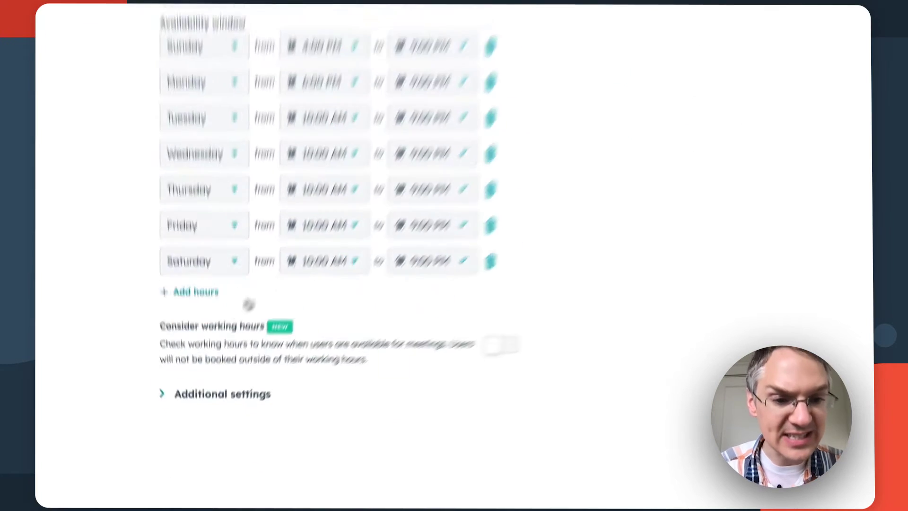
{"action": "left_click", "coordinate": [505, 347]}
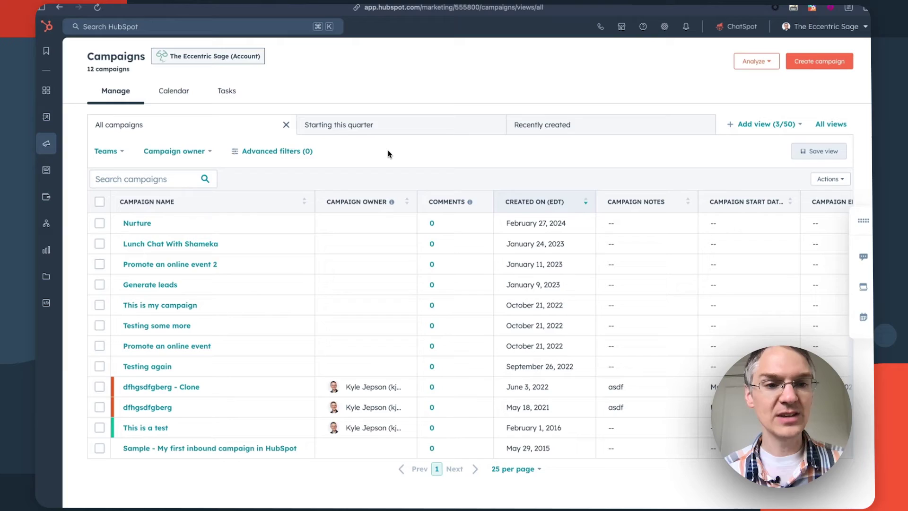
Step: Open the Nurture campaign and scroll through its Activity feed
{"action": "left_click", "coordinate": [144, 223]}
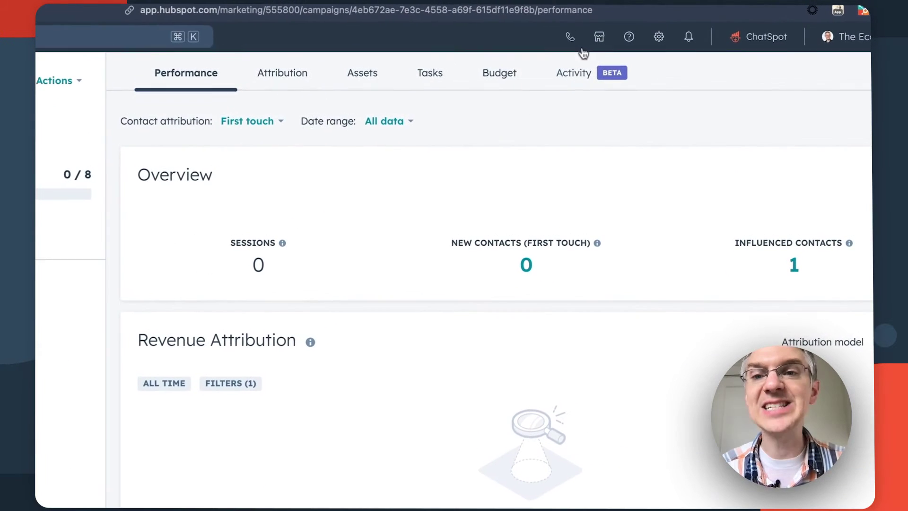
{"action": "left_click", "coordinate": [580, 78]}
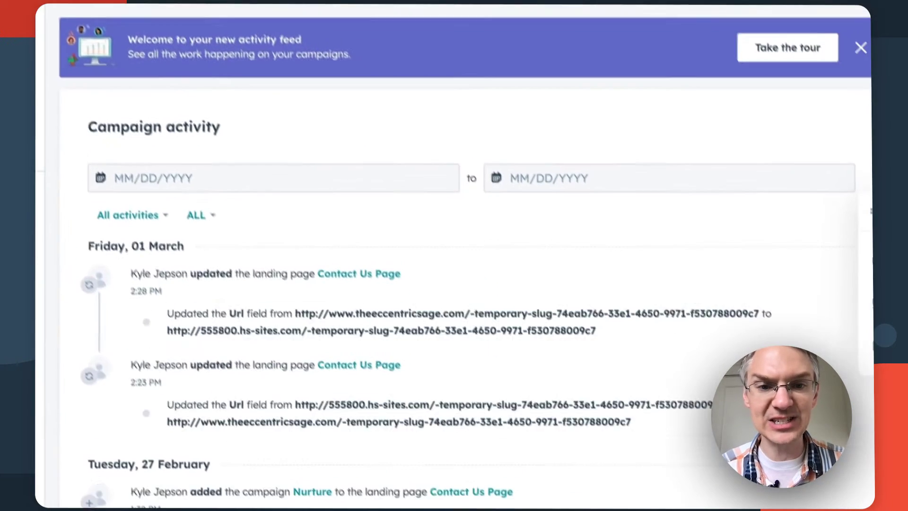
{"action": "scroll", "coordinate": [498, 293], "scroll_direction": "down", "scroll_amount": 1}
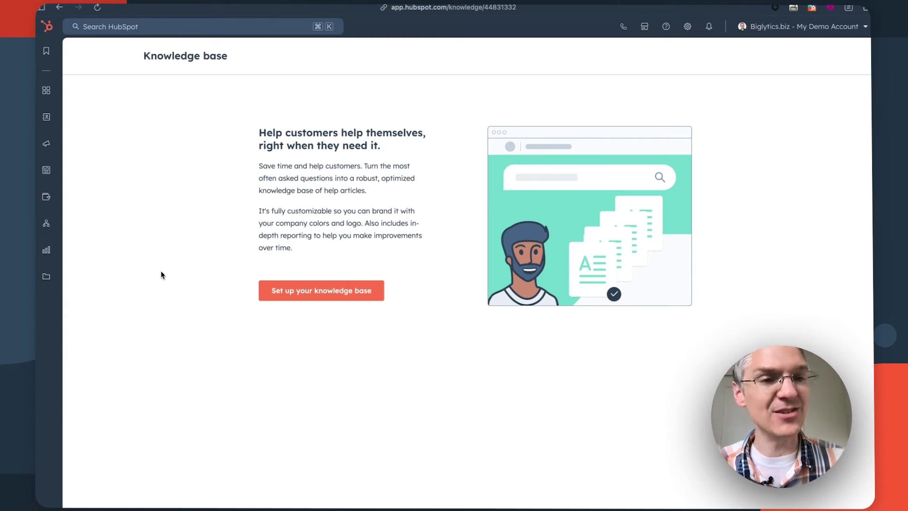
Step: Start the knowledge base setup, accept the beta terms and enter the knowledge base title
{"action": "left_click", "coordinate": [336, 296]}
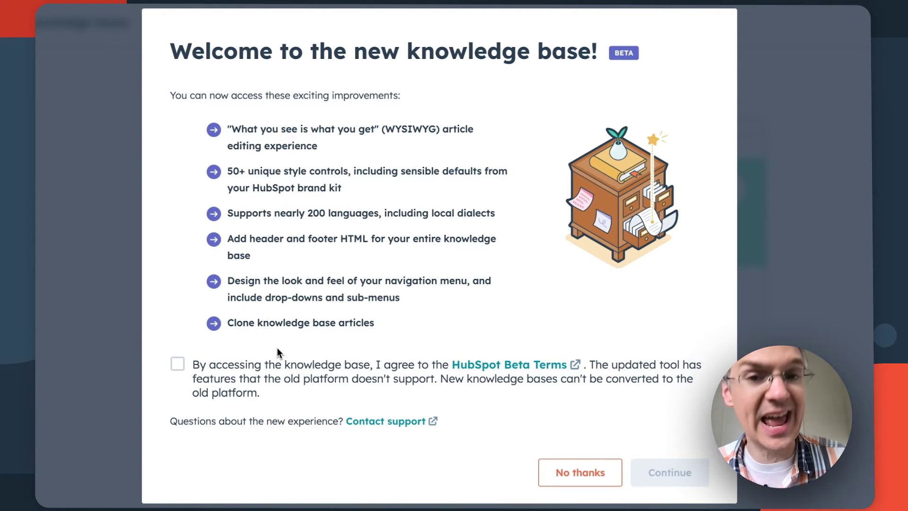
{"action": "left_click", "coordinate": [177, 365]}
{"action": "left_click", "coordinate": [664, 471]}
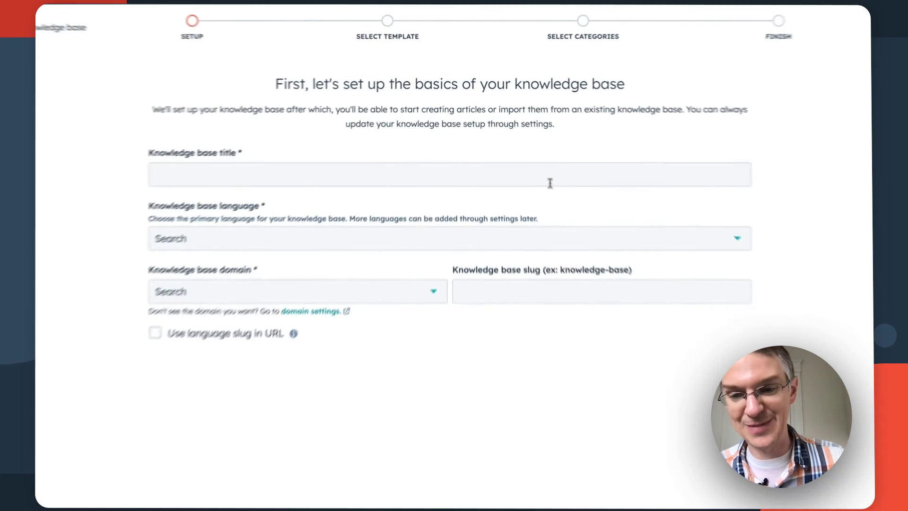
{"action": "left_click", "coordinate": [550, 183]}
{"action": "type", "text": "Kyl"}
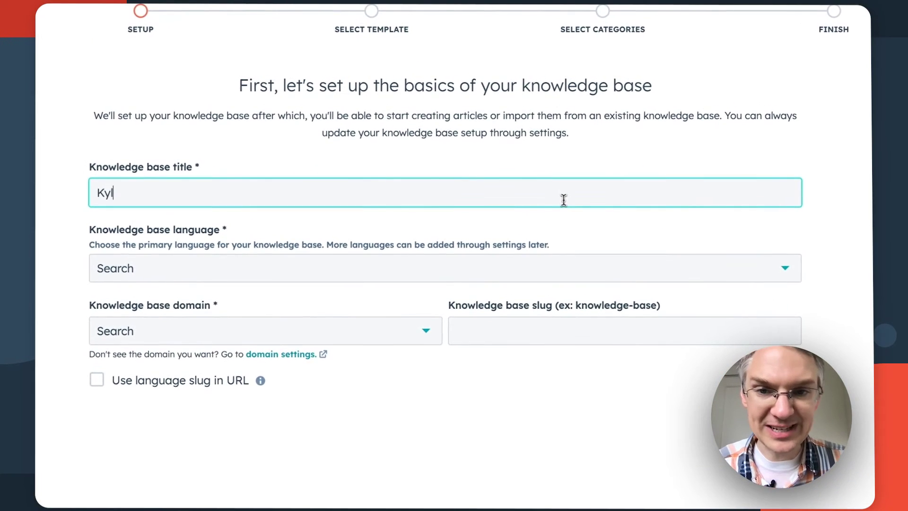
{"action": "type", "text": "e's New Knowledge Base"}
Step: Set the knowledge base language to English, choose its domain and use slug 'knowledge'
{"action": "left_click", "coordinate": [633, 270]}
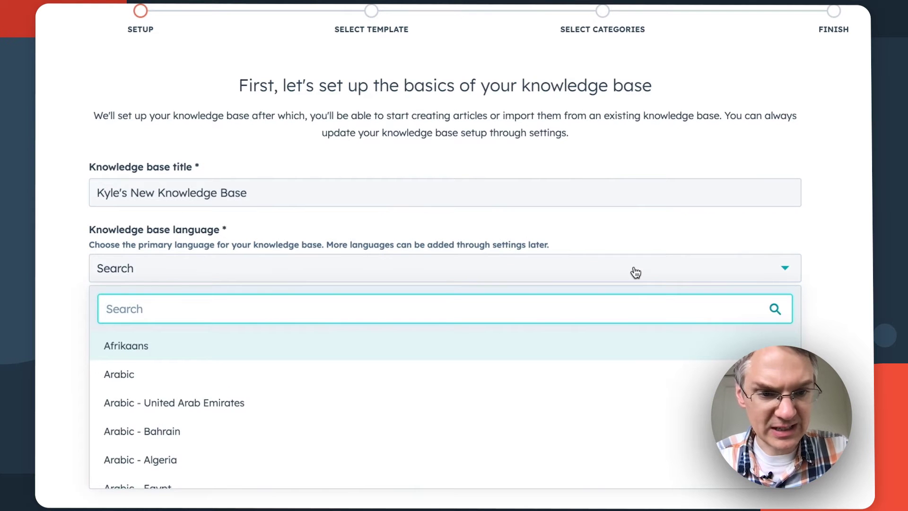
{"action": "type", "text": "english"}
{"action": "left_click", "coordinate": [415, 345]}
{"action": "left_click", "coordinate": [385, 365]}
{"action": "left_click", "coordinate": [509, 336]}
{"action": "type", "text": "knowledge"}
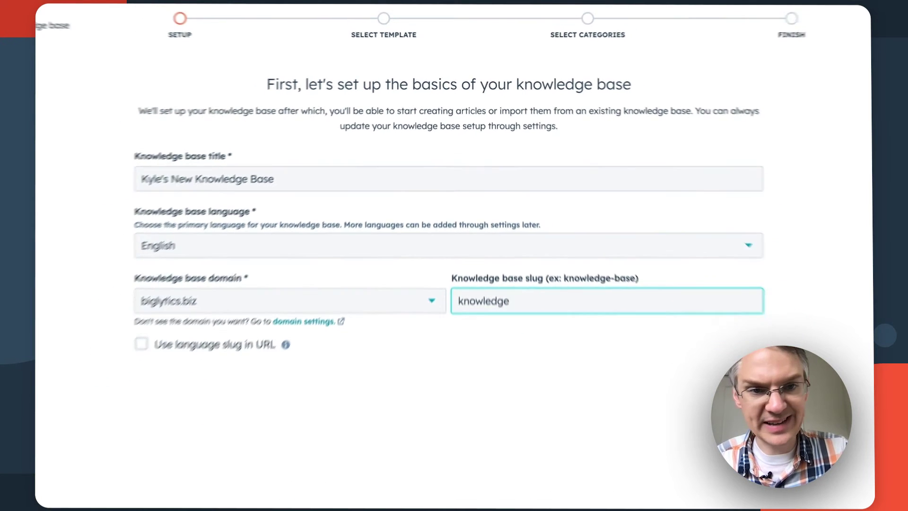
{"action": "left_click", "coordinate": [836, 496]}
Step: Choose the Cards template and accept the suggested categories to finish setup
{"action": "scroll", "coordinate": [273, 275], "scroll_direction": "down", "scroll_amount": 3}
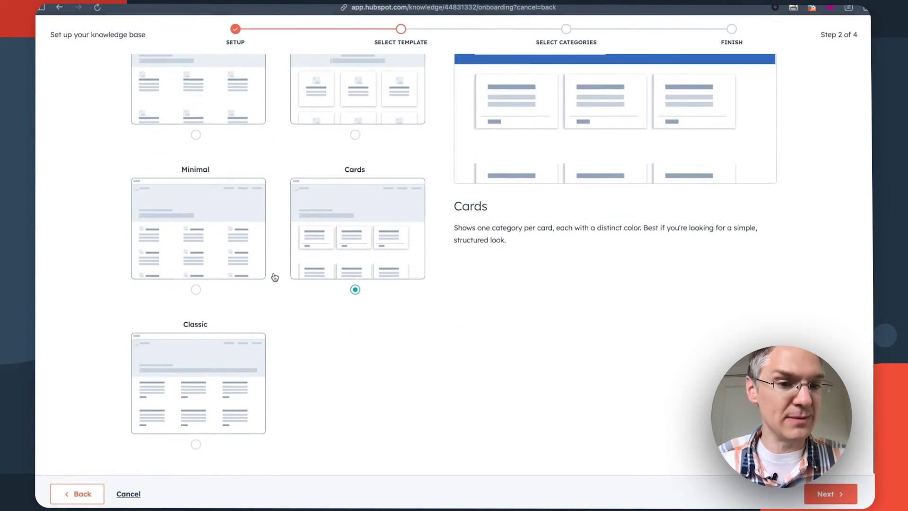
{"action": "scroll", "coordinate": [273, 275], "scroll_direction": "up", "scroll_amount": 3}
{"action": "left_click", "coordinate": [207, 170]}
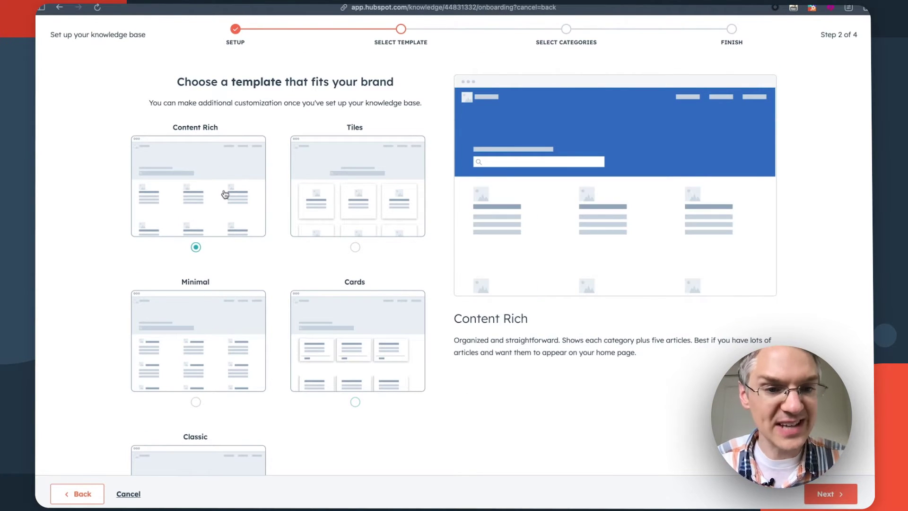
{"action": "left_click", "coordinate": [384, 365]}
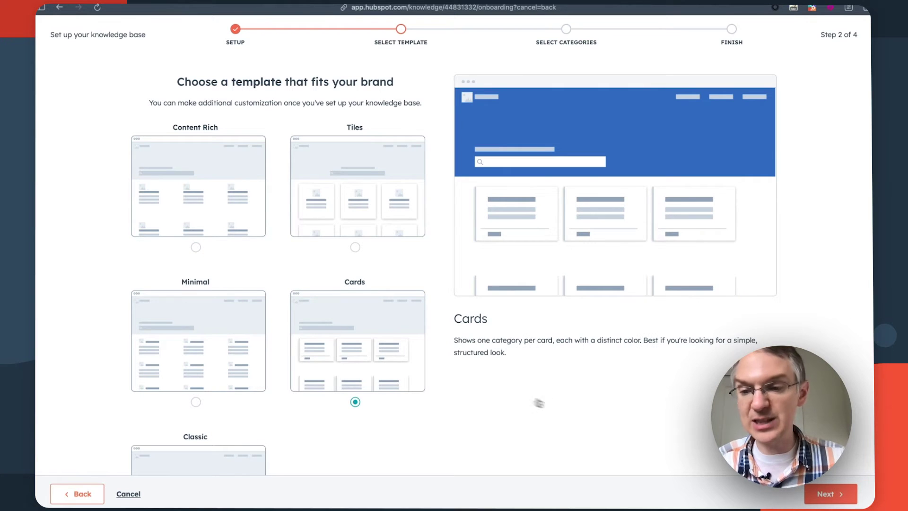
{"action": "left_click", "coordinate": [843, 501]}
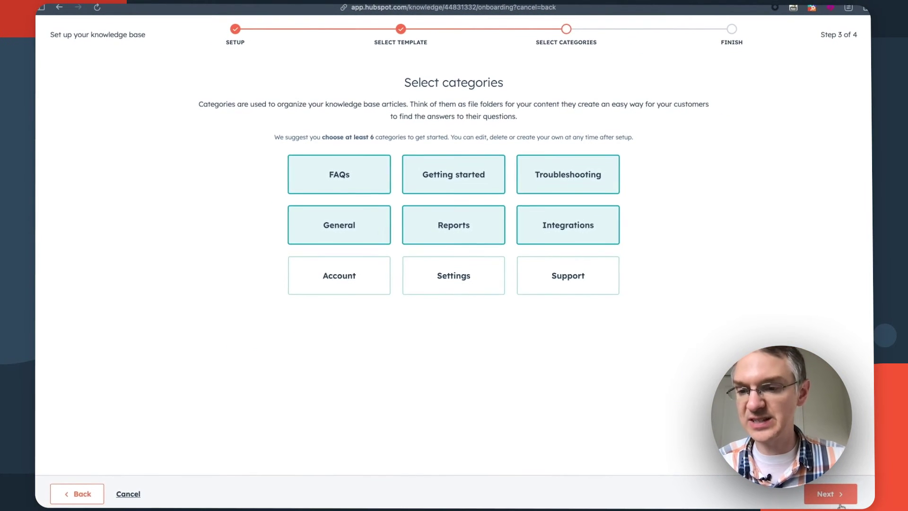
{"action": "left_click", "coordinate": [844, 502]}
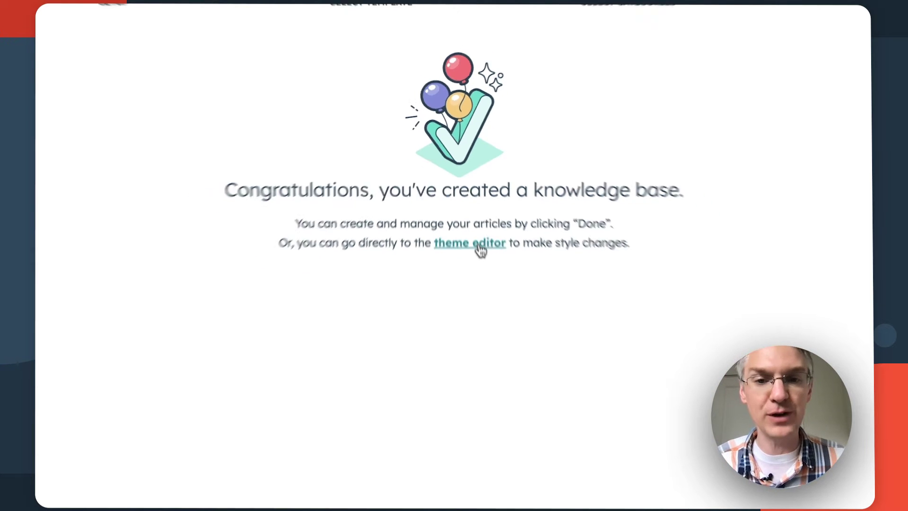
Step: In the new knowledge base's theme editor, browse Colors and the Typography primary font list unchanged
{"action": "left_click", "coordinate": [479, 245]}
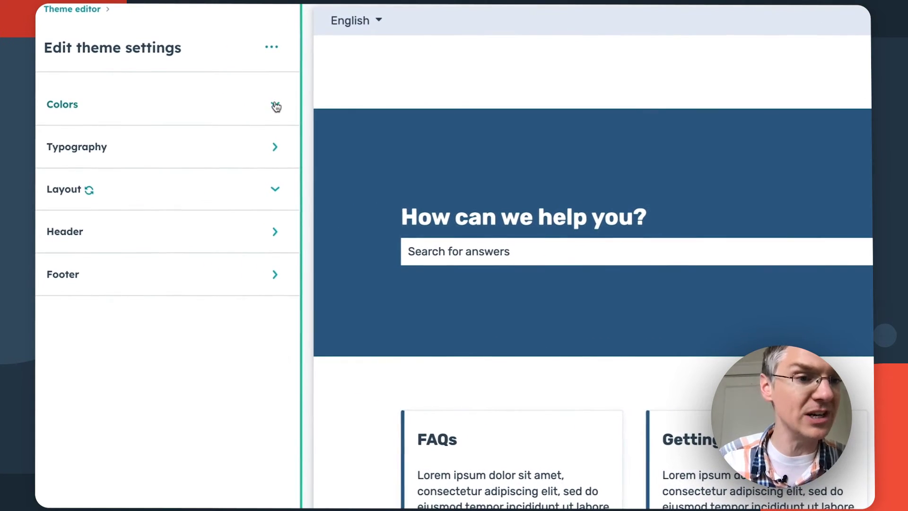
{"action": "left_click", "coordinate": [275, 105]}
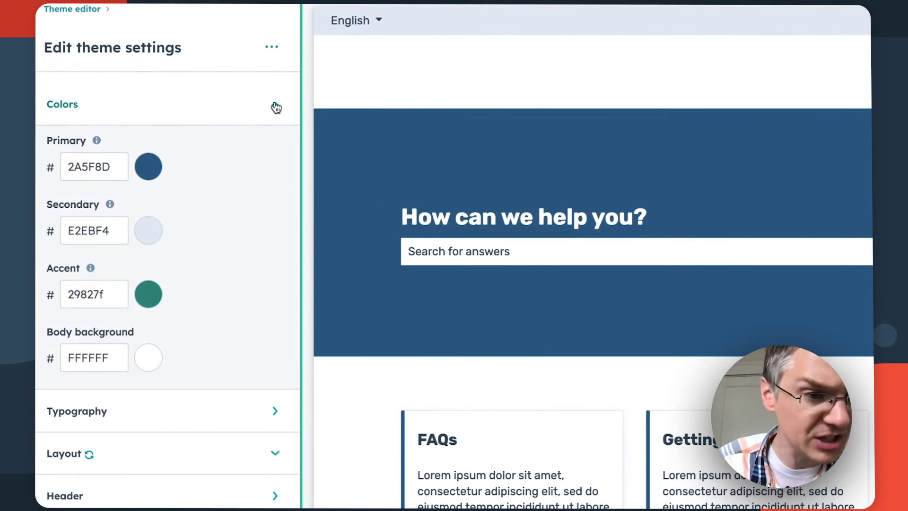
{"action": "left_click", "coordinate": [275, 106]}
{"action": "left_click", "coordinate": [278, 157]}
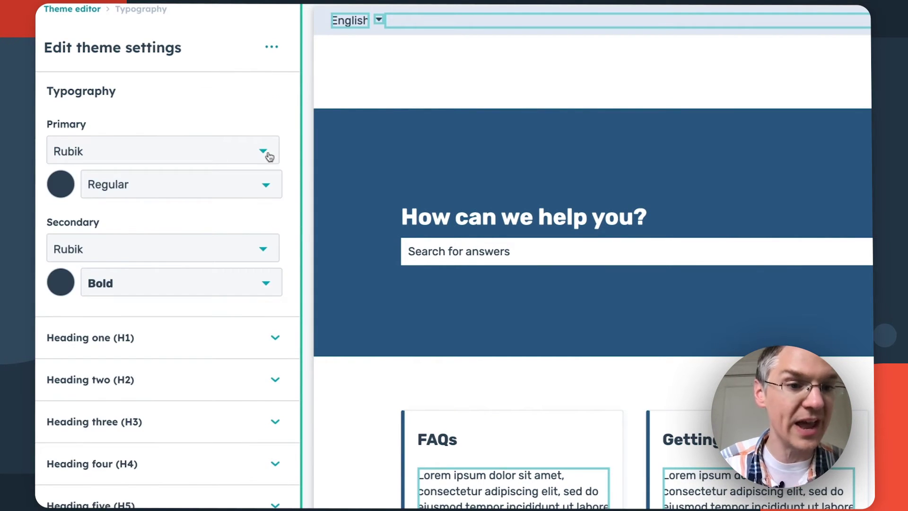
{"action": "left_click", "coordinate": [268, 154]}
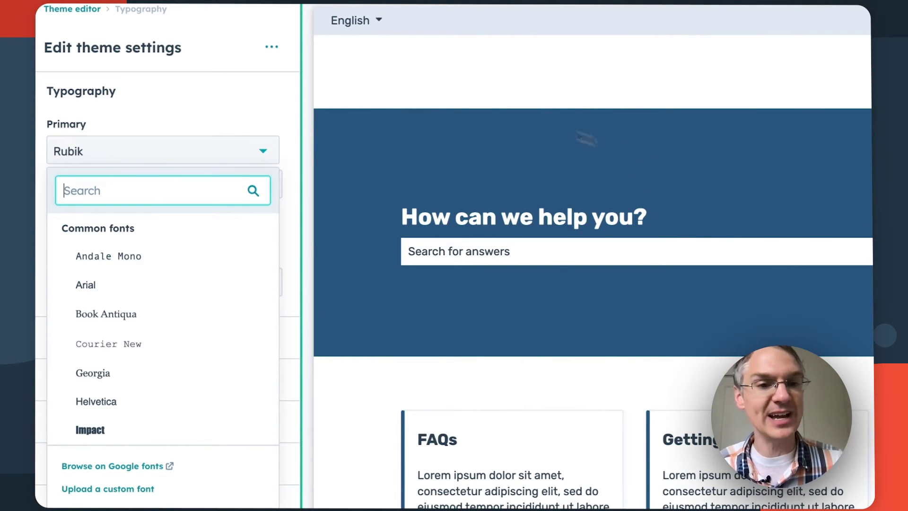
{"action": "left_click", "coordinate": [270, 121]}
{"action": "scroll", "coordinate": [241, 287], "scroll_direction": "down", "scroll_amount": 2}
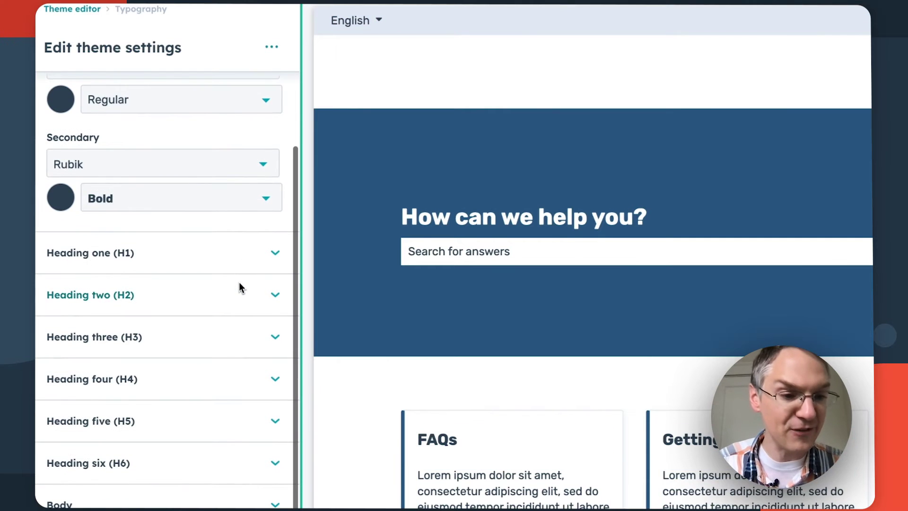
{"action": "left_click", "coordinate": [92, 13]}
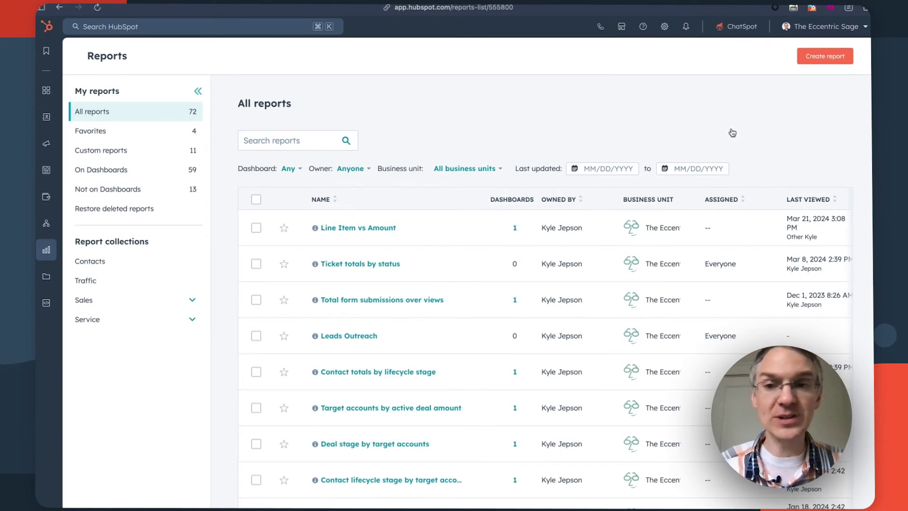
Step: Generate an AI report from the example prompt 'How many deals did we create this quarter?'
{"action": "left_click", "coordinate": [824, 59]}
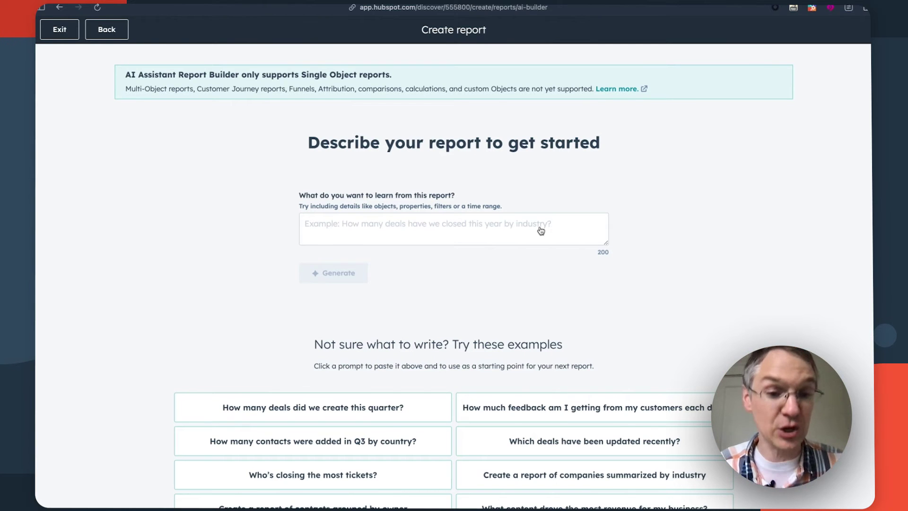
{"action": "scroll", "coordinate": [584, 284], "scroll_direction": "down", "scroll_amount": 1}
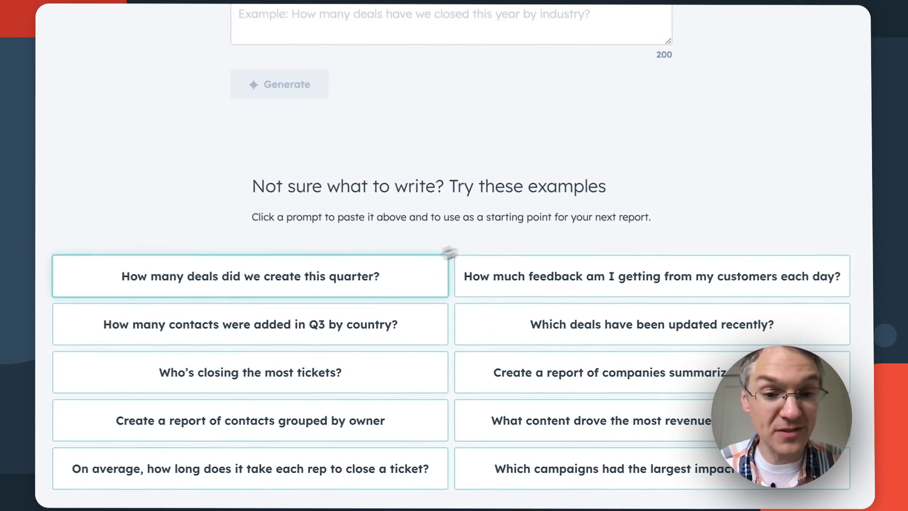
{"action": "left_click", "coordinate": [370, 285]}
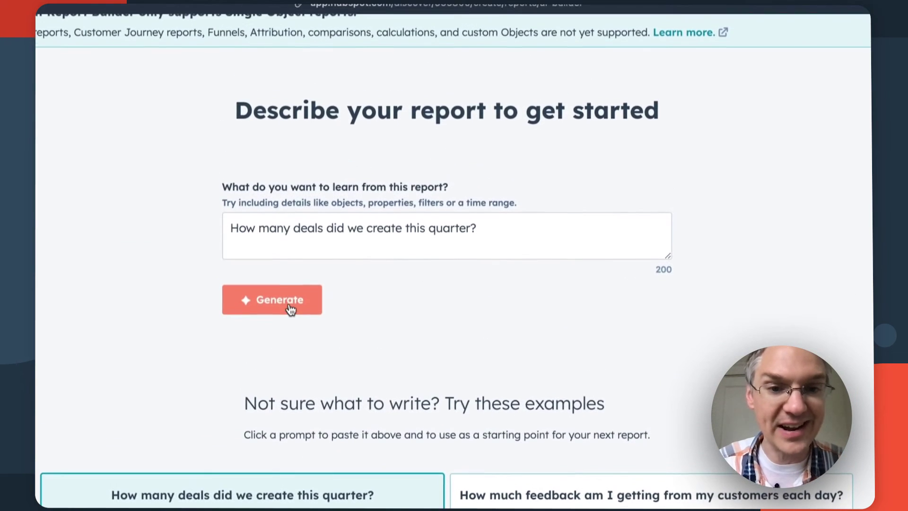
{"action": "left_click", "coordinate": [291, 308]}
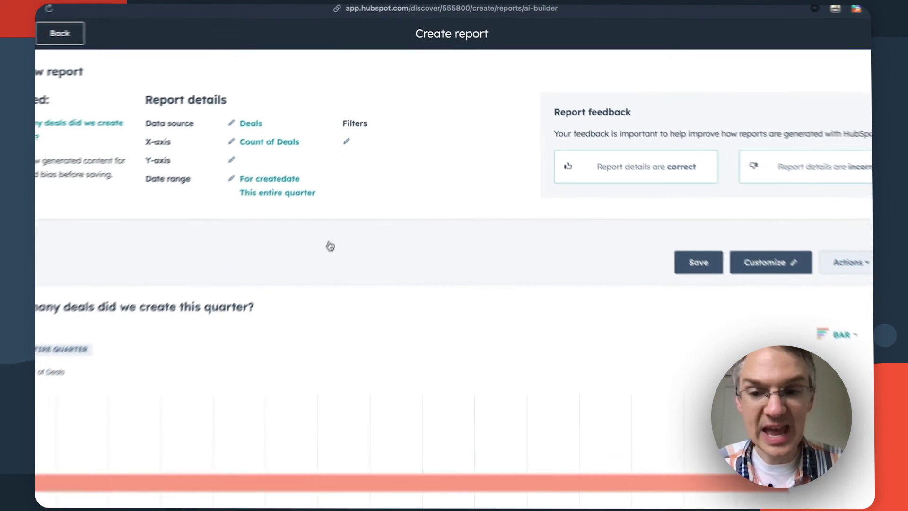
{"action": "scroll", "coordinate": [344, 219], "scroll_direction": "down", "scroll_amount": 3}
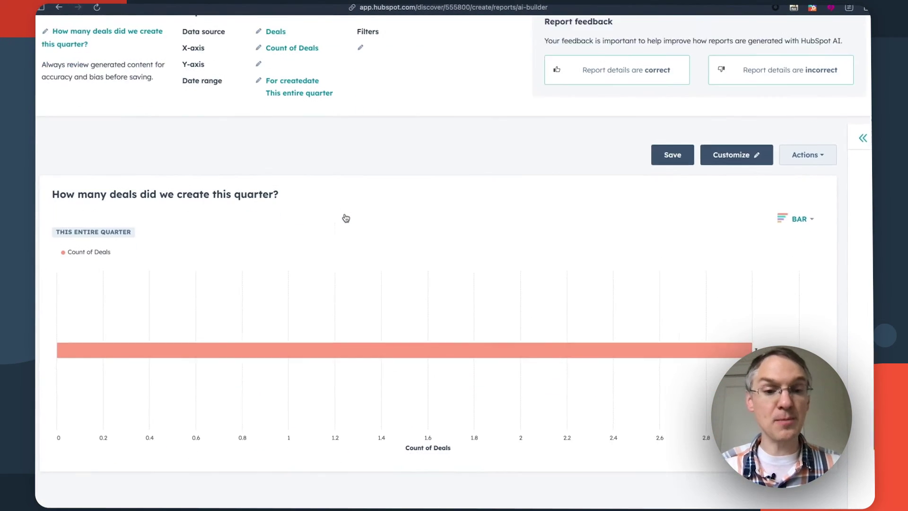
{"action": "scroll", "coordinate": [346, 217], "scroll_direction": "down", "scroll_amount": 3}
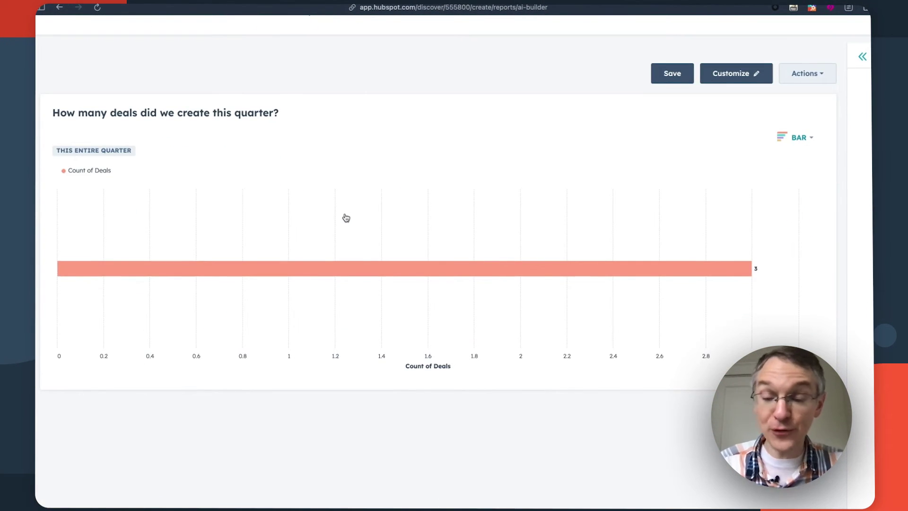
{"action": "scroll", "coordinate": [346, 218], "scroll_direction": "up", "scroll_amount": 5}
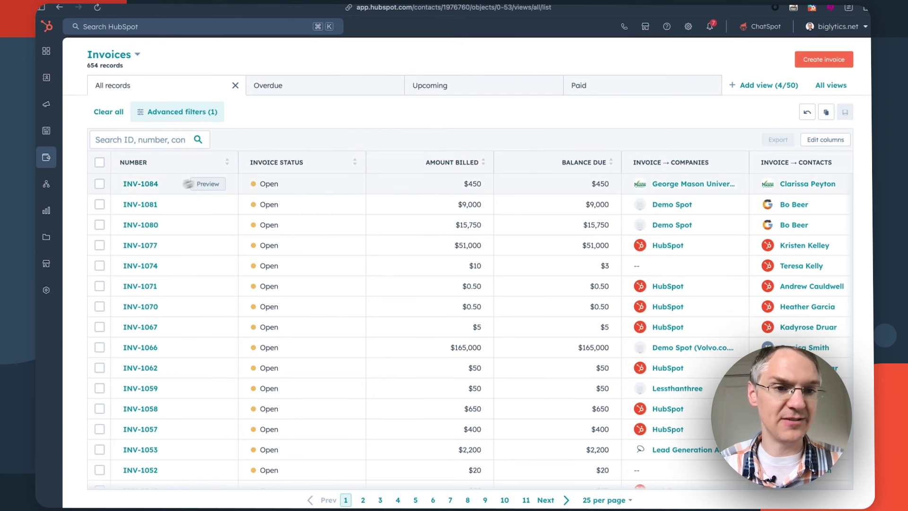
Step: Open invoice INV-1084 in the preview panel and switch it to edit mode
{"action": "left_click", "coordinate": [153, 186]}
{"action": "left_click", "coordinate": [843, 72]}
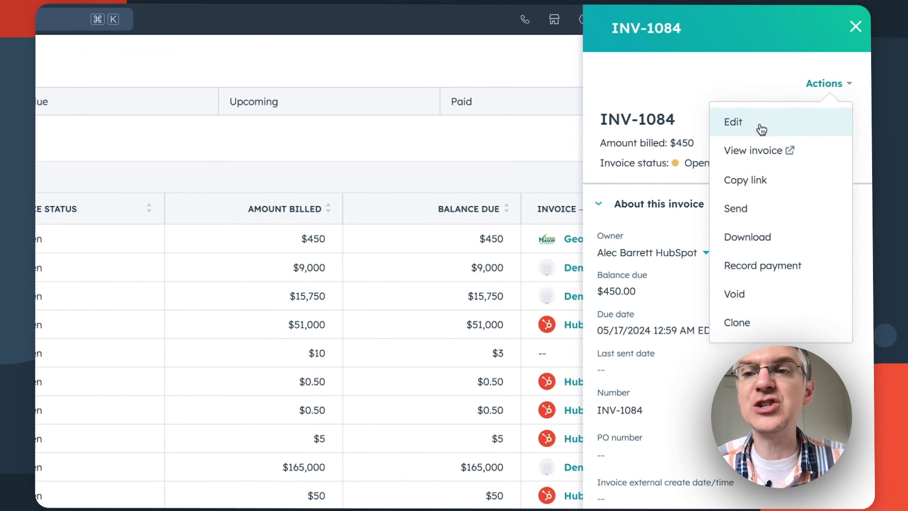
{"action": "left_click", "coordinate": [761, 129]}
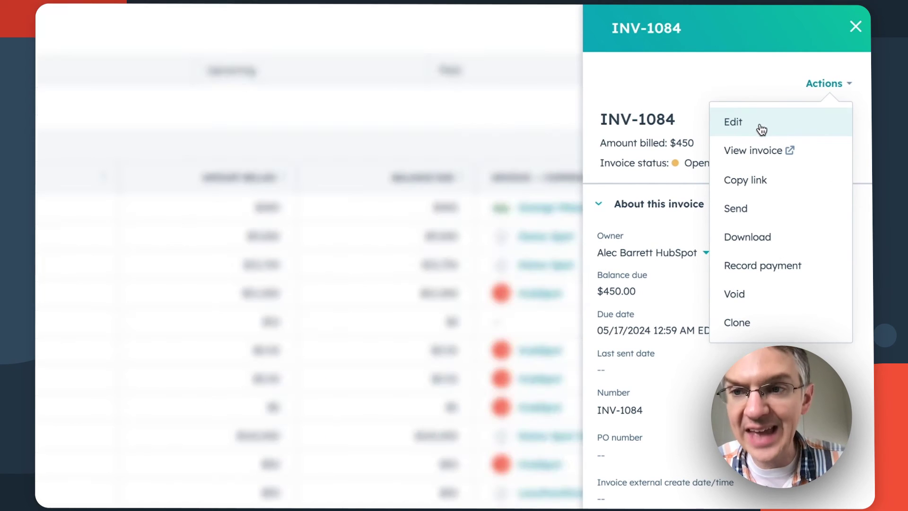